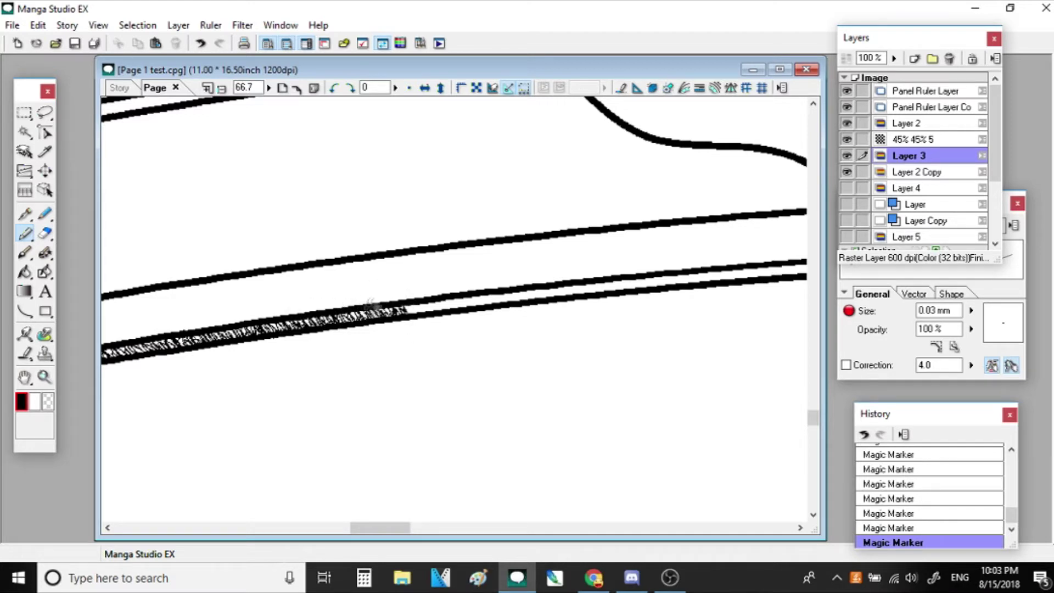
{"action": "left_click_drag", "start_coordinate": [375, 527], "coordinate": [394, 527]}
Scribble Magic Marker hatching along the lower diagonal frame line up to its curved edge.
{"action": "mouse_move", "coordinate": [252, 305]}
{"action": "left_mouse_down"}
{"action": "mouse_move", "coordinate": [440, 282]}
{"action": "mouse_move", "coordinate": [444, 296]}
{"action": "mouse_move", "coordinate": [469, 280]}
{"action": "mouse_move", "coordinate": [498, 280]}
{"action": "mouse_move", "coordinate": [339, 272]}
{"action": "mouse_move", "coordinate": [591, 268]}
{"action": "mouse_move", "coordinate": [518, 268]}
{"action": "left_mouse_up"}
{"action": "key", "text": "space"}
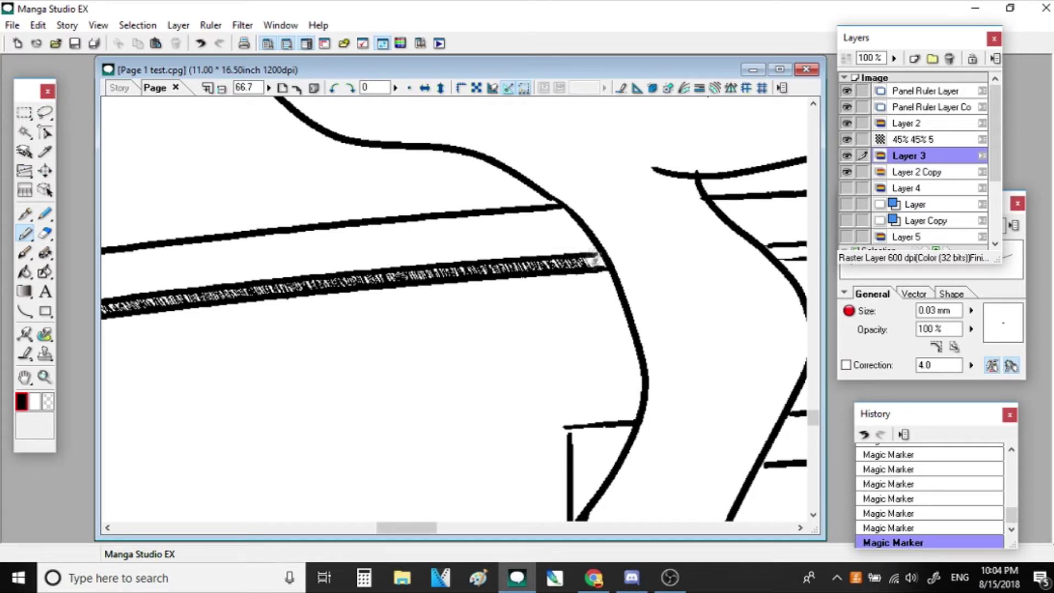
Hatch the thinner band between the parallel frame lines, filling about a third of it.
{"action": "left_click_drag", "start_coordinate": [607, 248], "coordinate": [593, 262]}
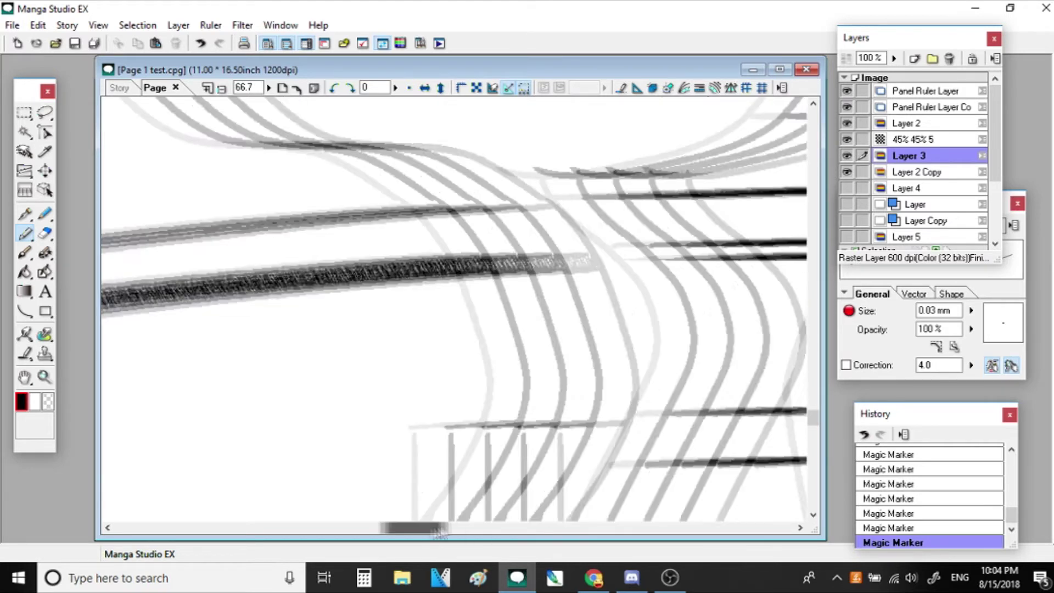
{"action": "scroll", "coordinate": [452, 329], "scroll_direction": "right", "scroll_amount": 5}
{"action": "mouse_move", "coordinate": [317, 246]}
{"action": "left_mouse_down"}
{"action": "mouse_move", "coordinate": [351, 257]}
{"action": "mouse_move", "coordinate": [449, 251]}
{"action": "left_mouse_up"}
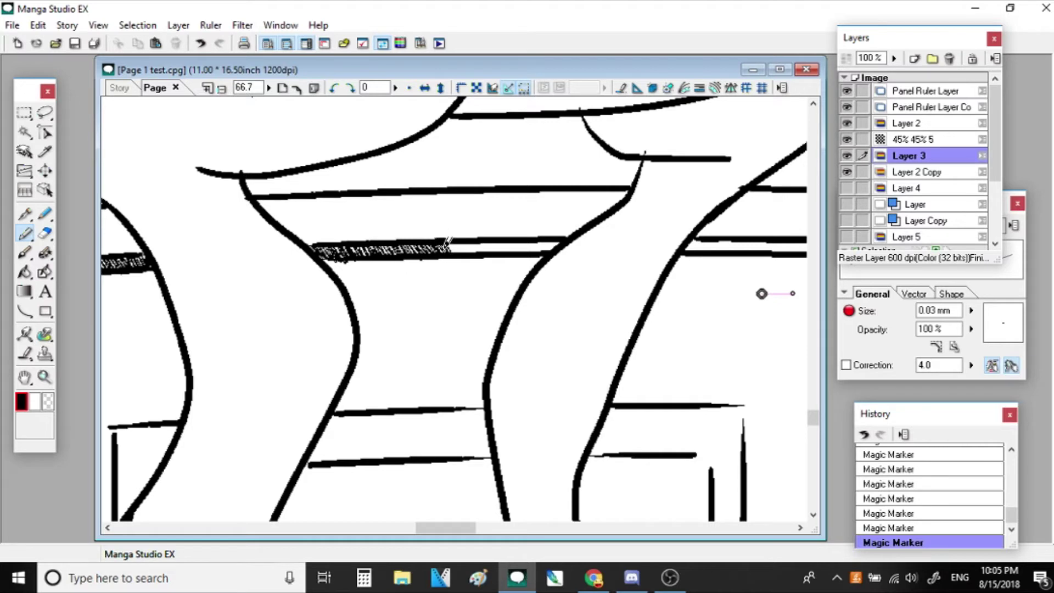
{"action": "left_click_drag", "start_coordinate": [449, 245], "coordinate": [550, 252]}
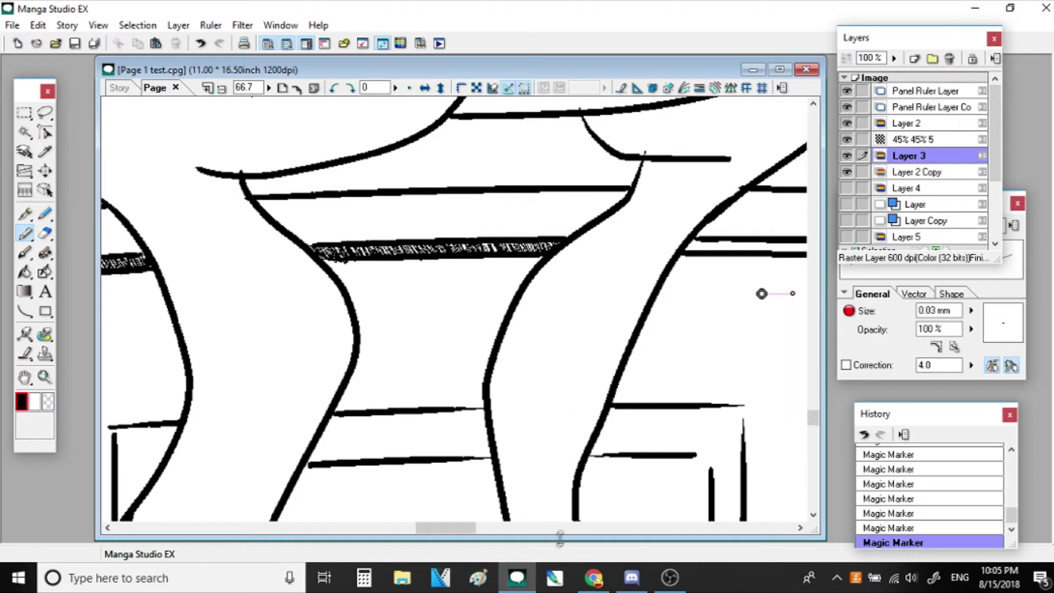
{"action": "left_click_drag", "start_coordinate": [444, 527], "coordinate": [486, 527]}
{"action": "mouse_move", "coordinate": [235, 238]}
{"action": "left_mouse_down"}
{"action": "mouse_move", "coordinate": [408, 245]}
{"action": "mouse_move", "coordinate": [379, 243]}
{"action": "left_mouse_up"}
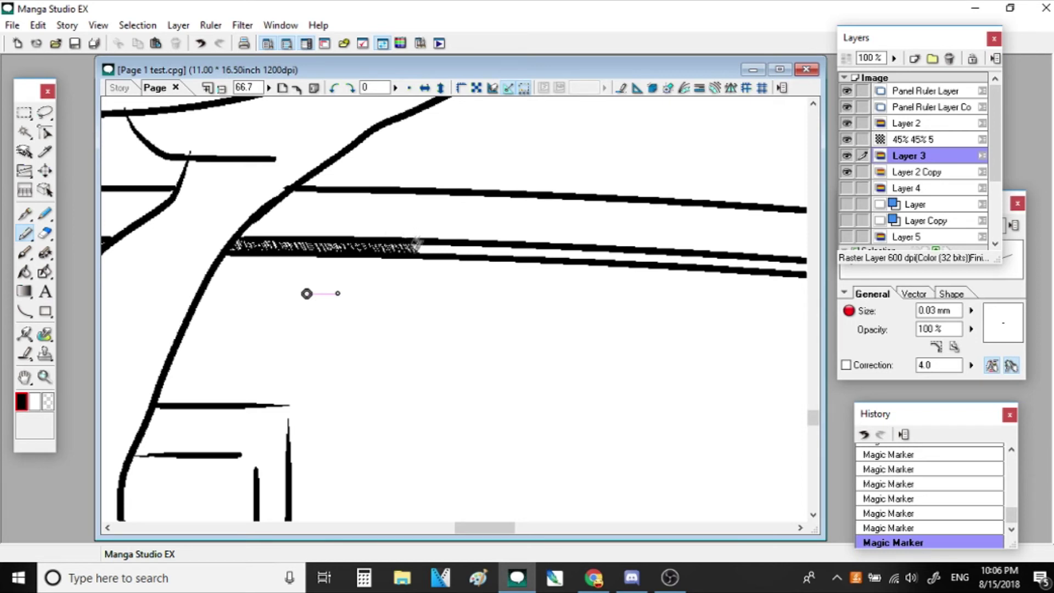
Carry the hatching rightward to roughly halfway along the thinner band.
{"action": "left_click_drag", "start_coordinate": [418, 242], "coordinate": [588, 249]}
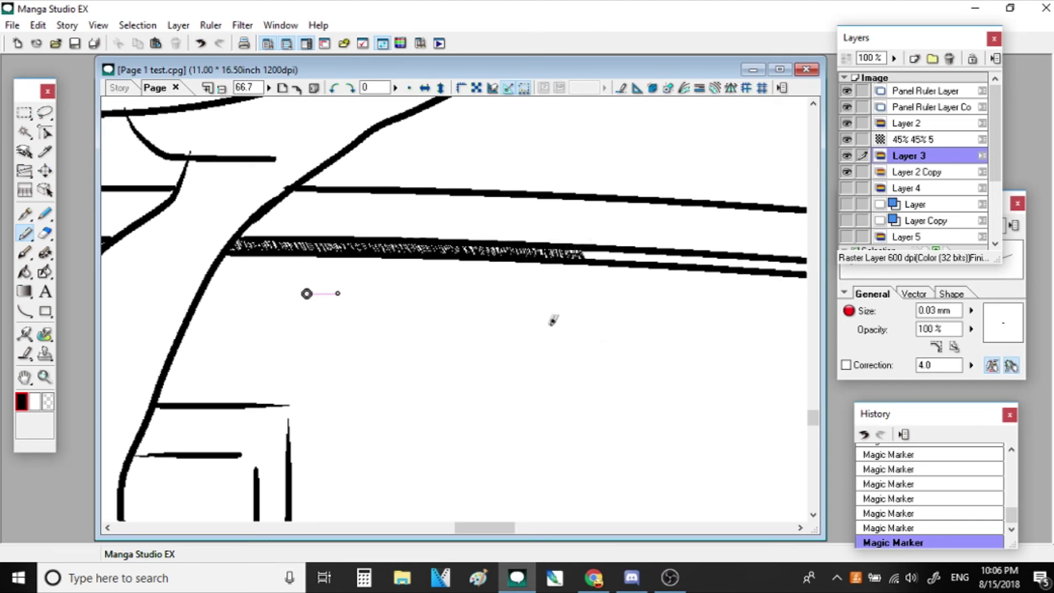